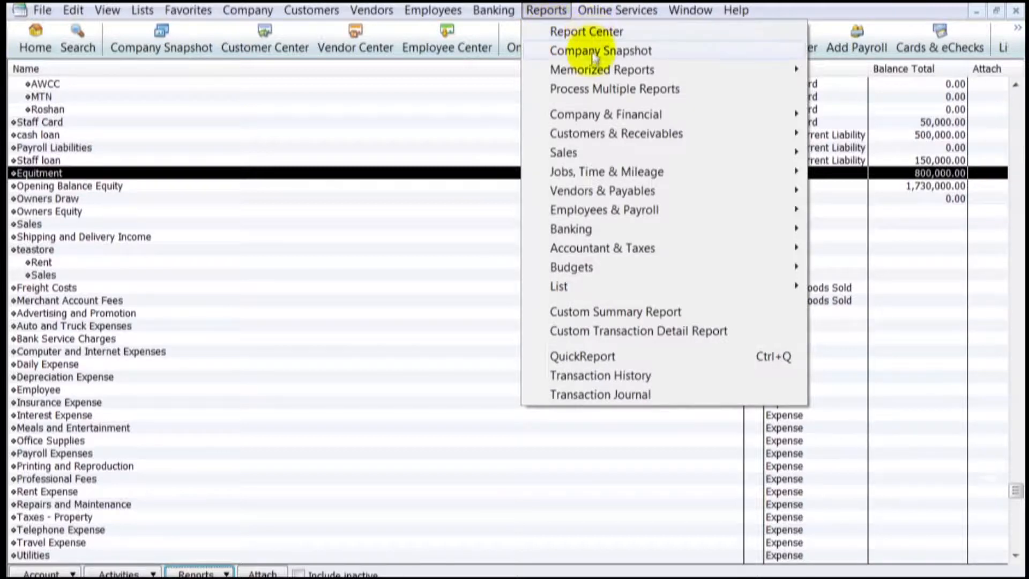
# - Open the Trial Balance report from the Accountant & Taxes reports
pyautogui.moveTo(563, 75)
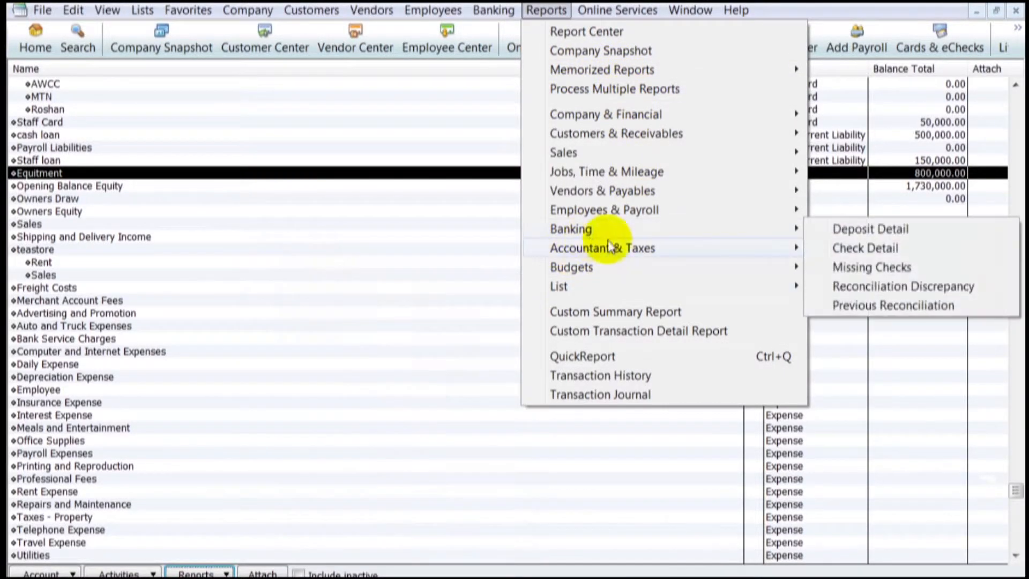
pyautogui.moveTo(641, 256)
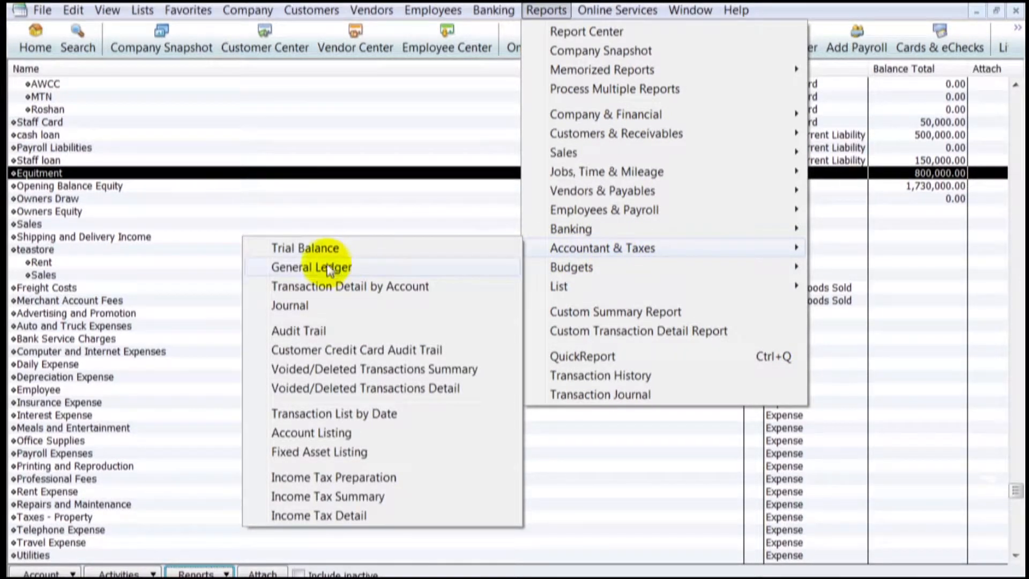
pyautogui.click(263, 247)
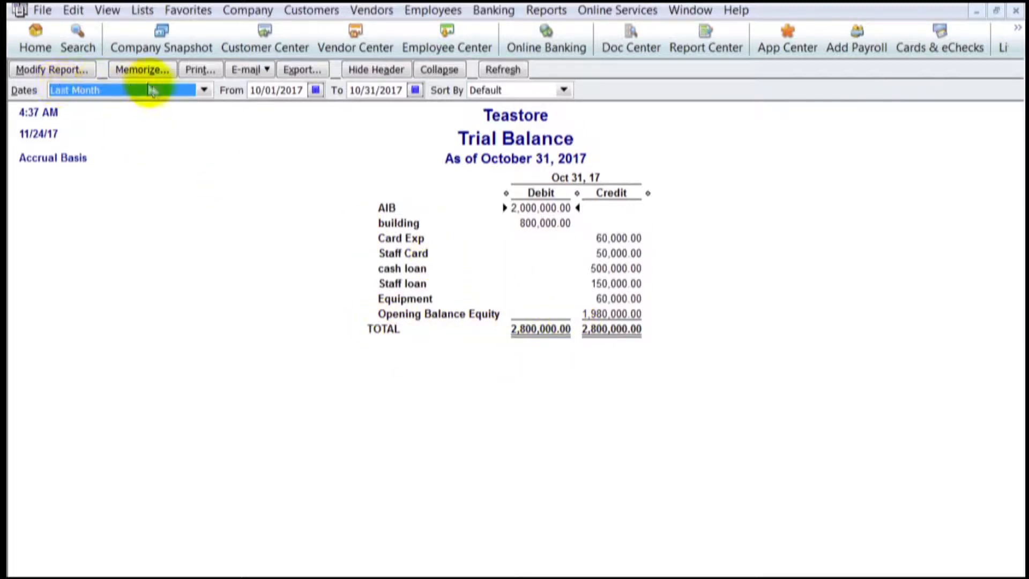
# - Show the trial balance for the Yesterday date range and for Next Month
pyautogui.click(171, 90)
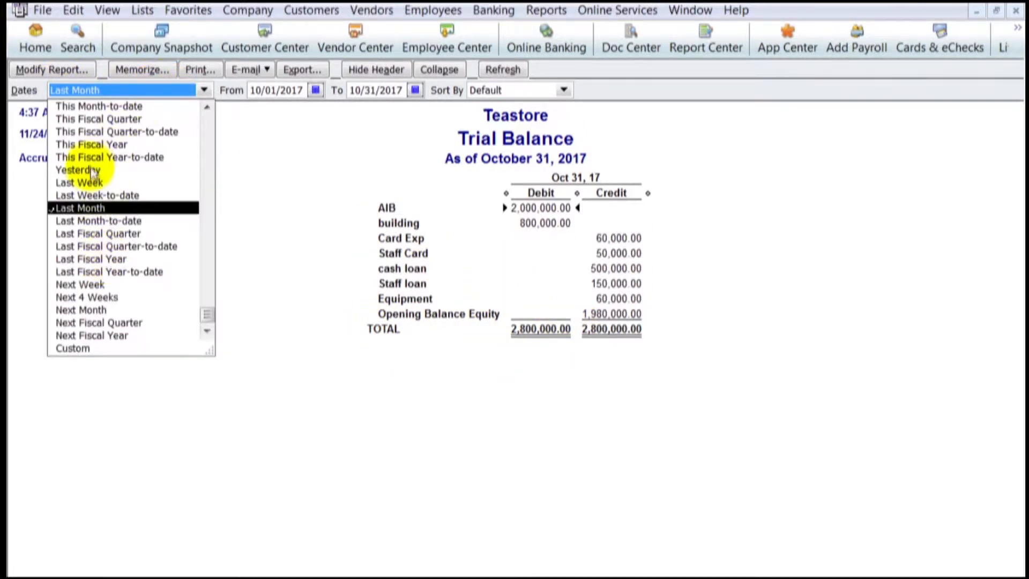
pyautogui.click(92, 170)
pyautogui.click(204, 89)
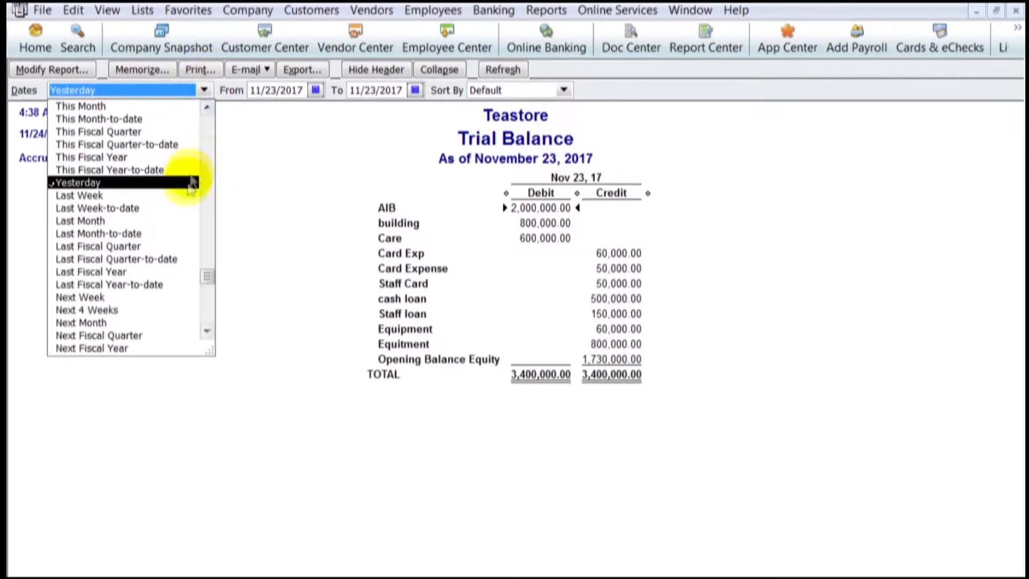
pyautogui.click(103, 323)
# - Set the trial balance's date range to All and check the available sort options, keeping Default
pyautogui.click(203, 90)
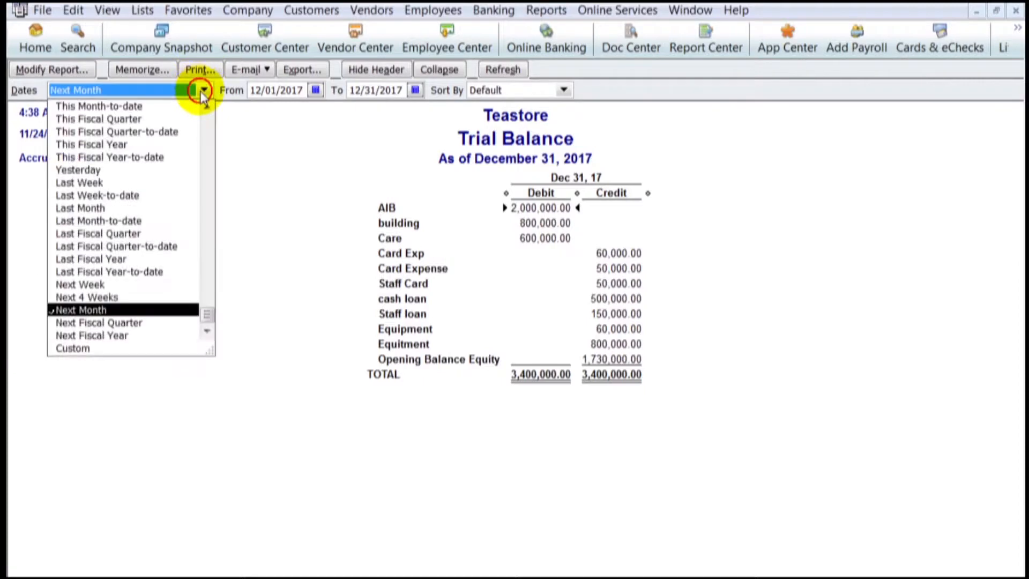
pyautogui.moveTo(205, 320); pyautogui.dragTo(205, 108)
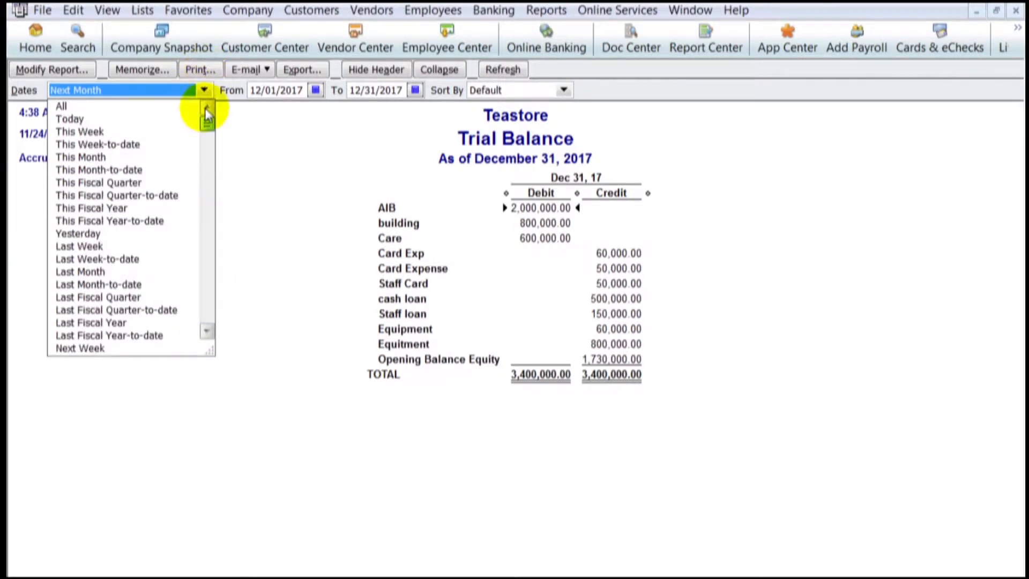
pyautogui.click(83, 106)
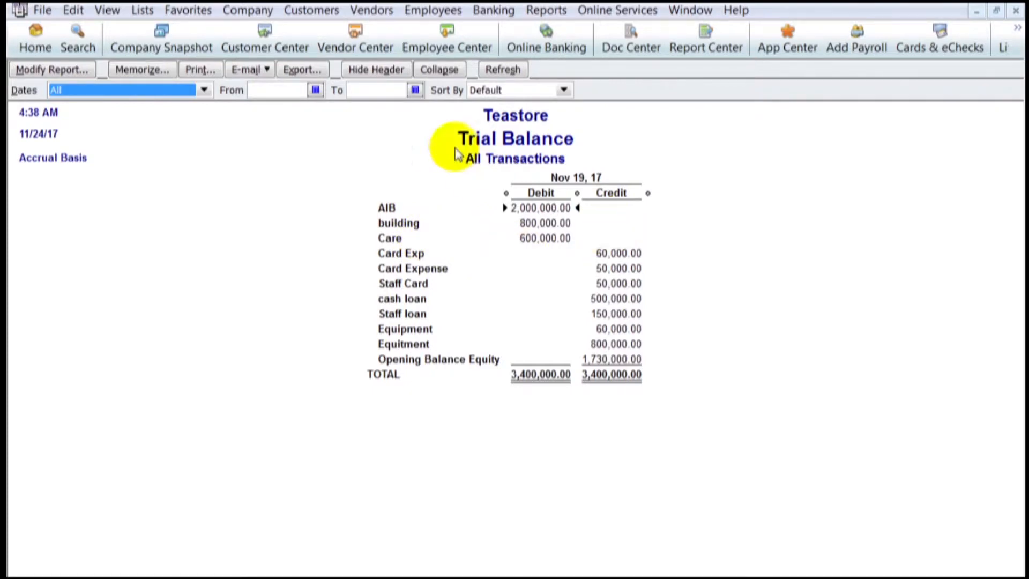
pyautogui.click(276, 92)
pyautogui.click(564, 91)
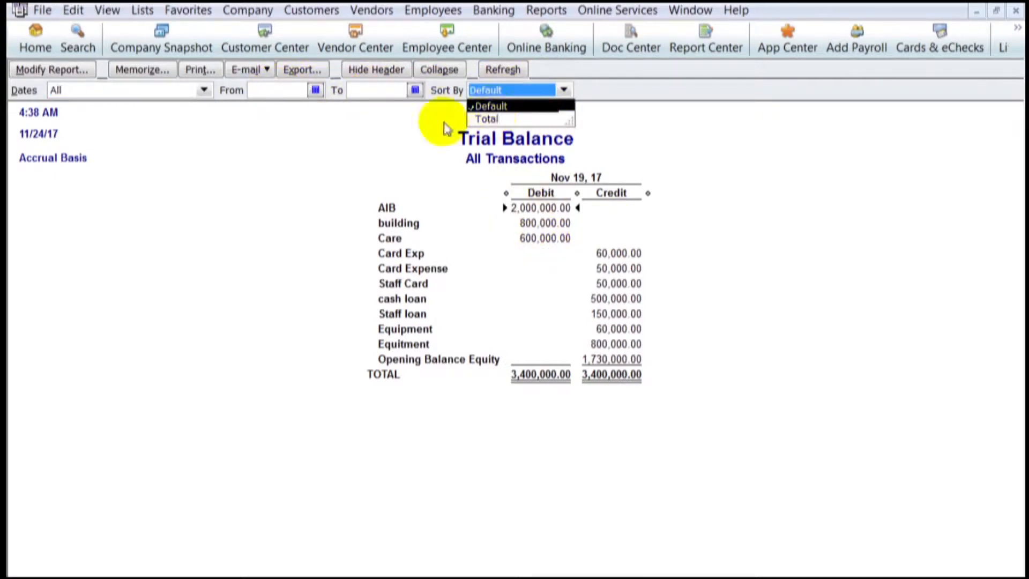
pyautogui.click(324, 123)
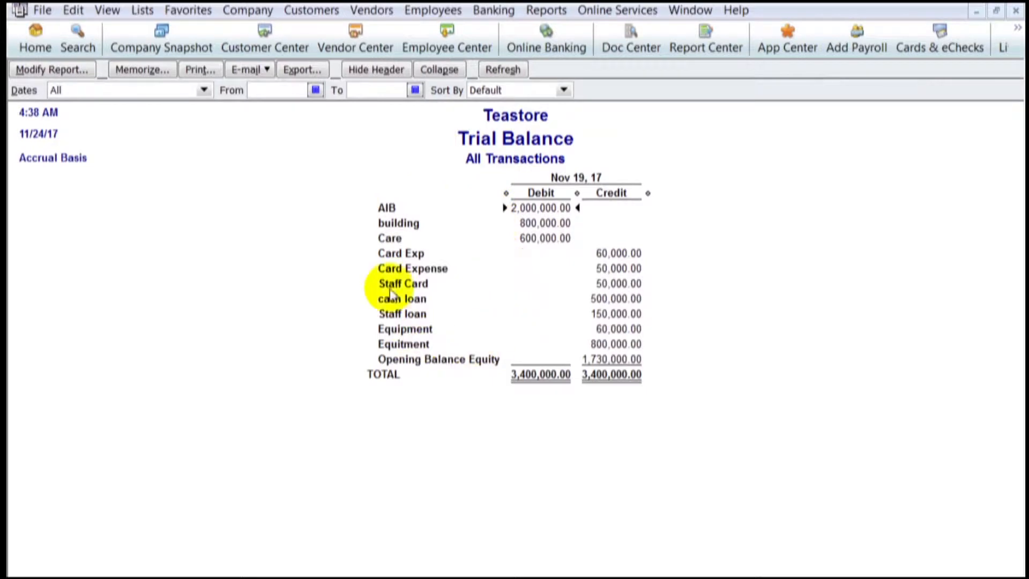
# - Review the trial balance's modification settings for display, filters, header and footer, and fonts and numbers without changing them
pyautogui.click(48, 74)
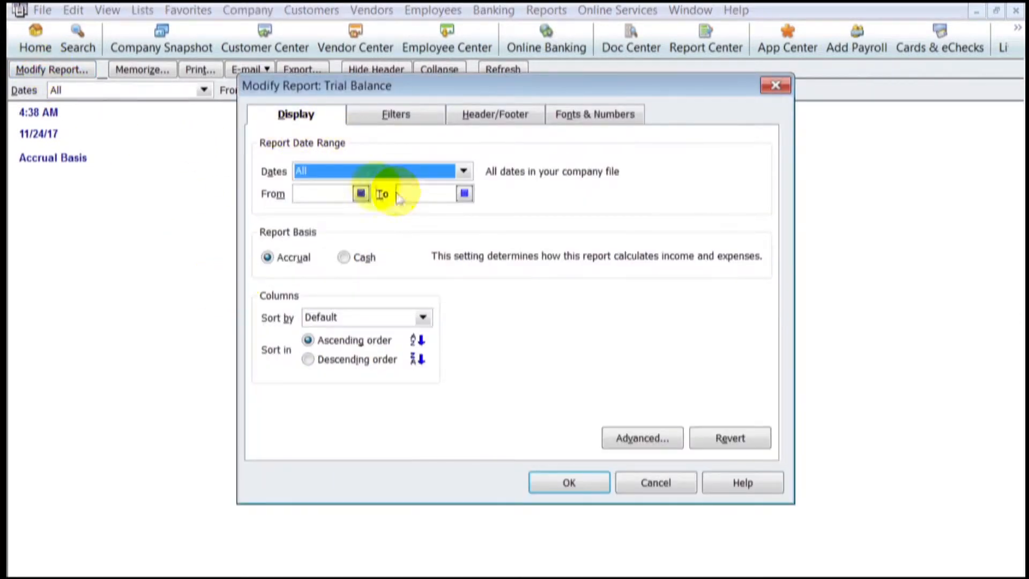
pyautogui.click(301, 194)
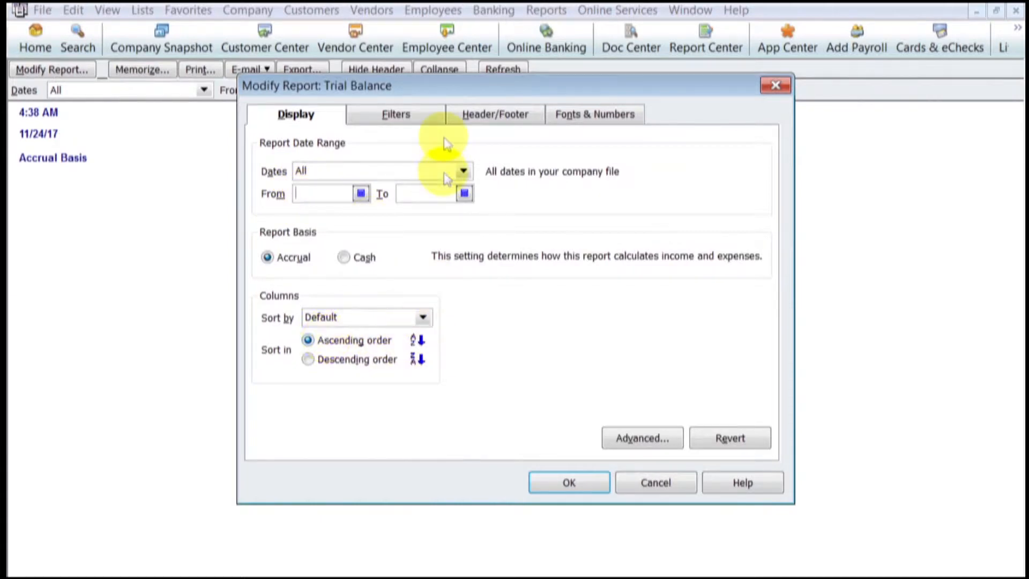
pyautogui.click(396, 114)
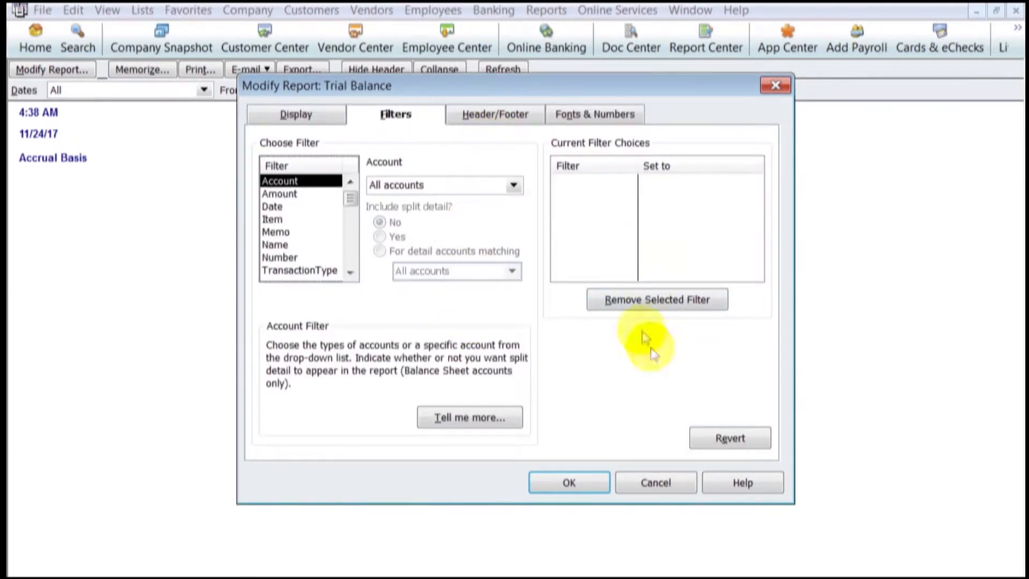
pyautogui.click(494, 118)
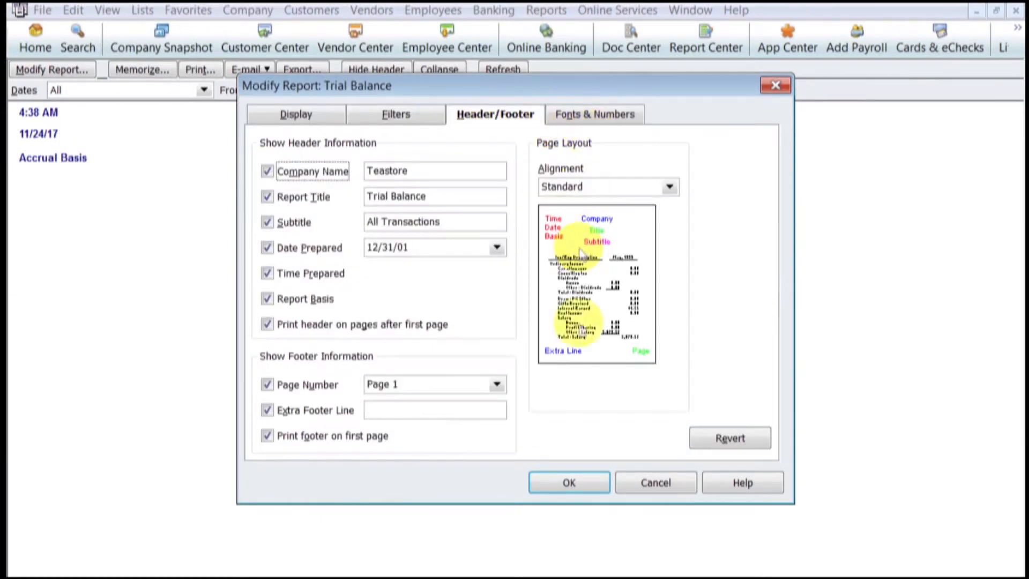
pyautogui.click(594, 115)
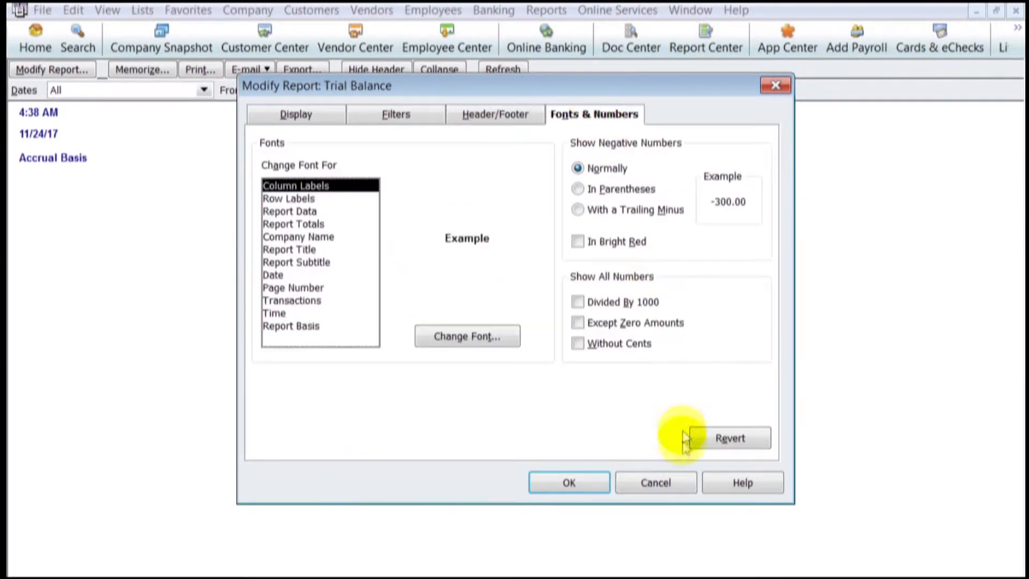
pyautogui.click(656, 483)
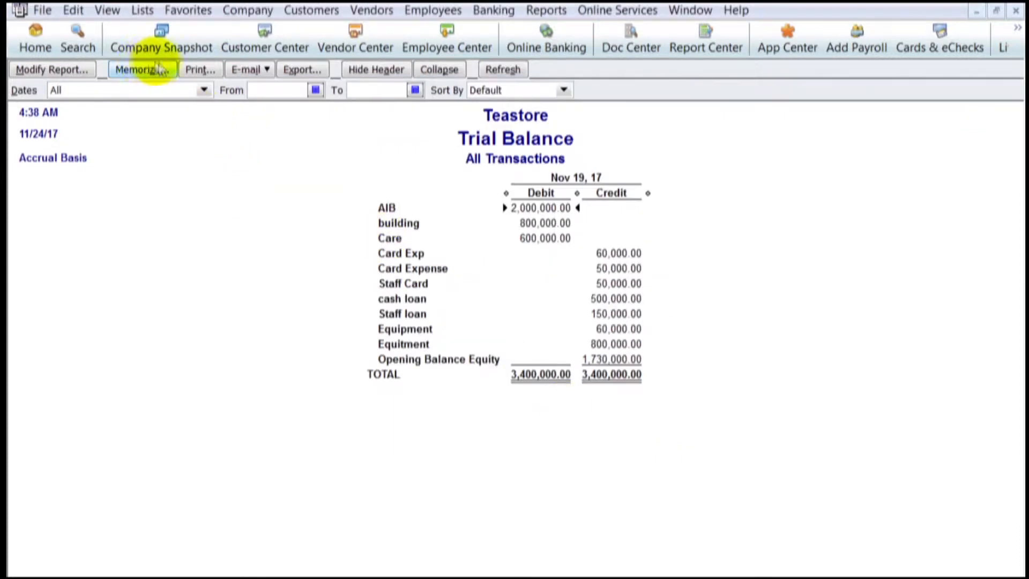
# - Inspect the options for memorizing the trial balance and preview its printout, without saving or printing it
pyautogui.click(159, 73)
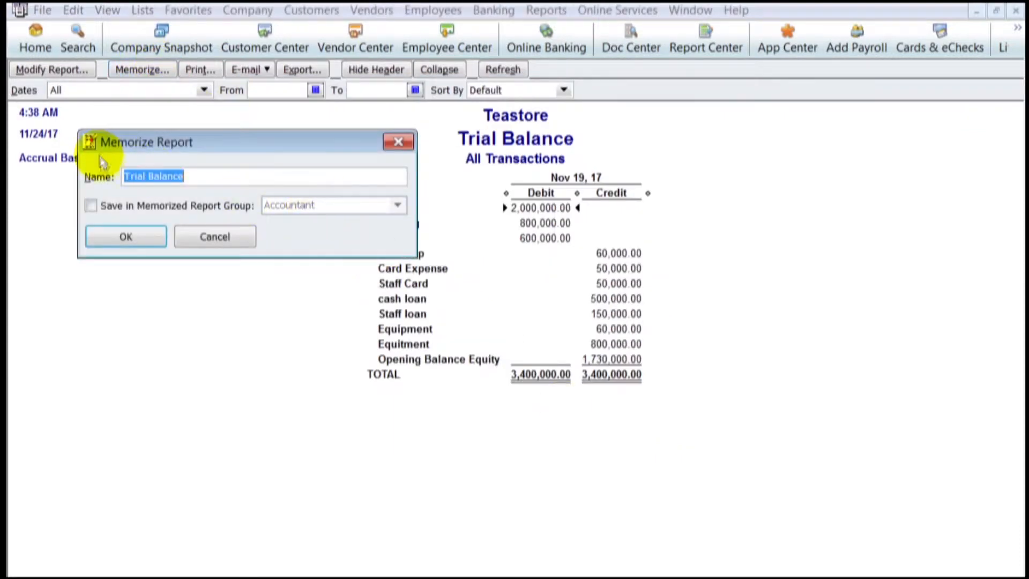
pyautogui.click(224, 239)
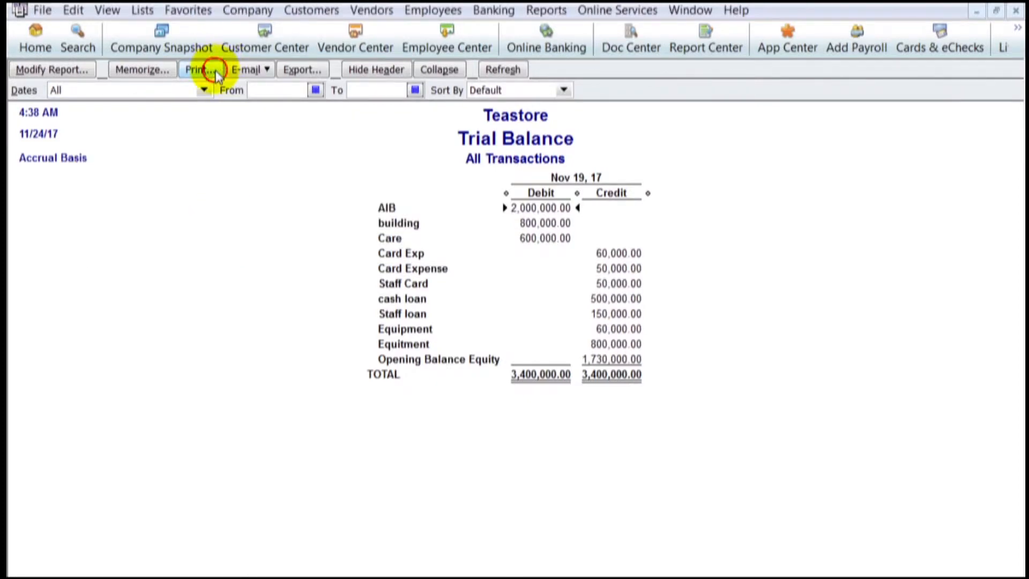
pyautogui.click(201, 70)
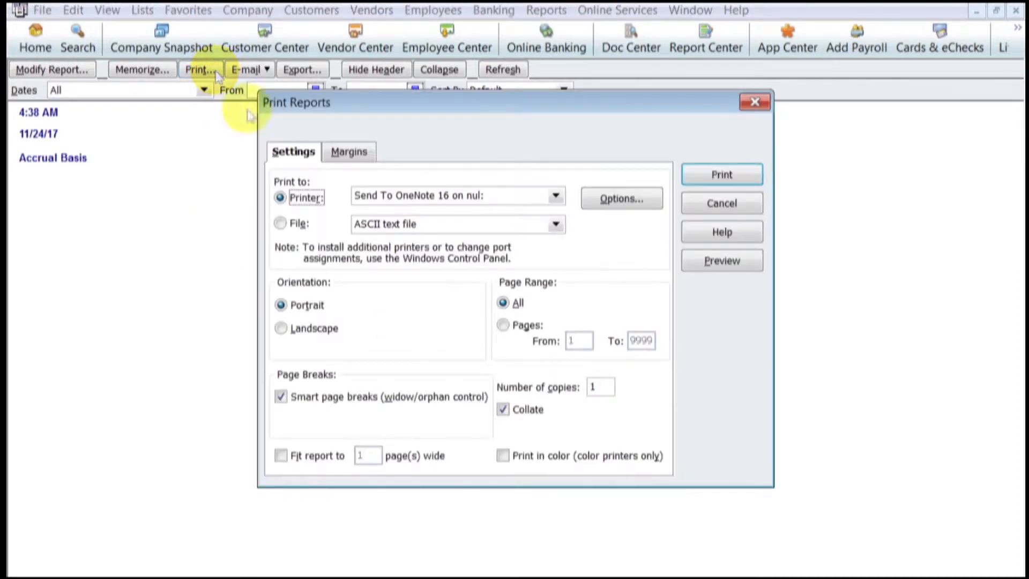
pyautogui.click(722, 262)
pyautogui.click(214, 140)
pyautogui.click(240, 134)
pyautogui.click(538, 23)
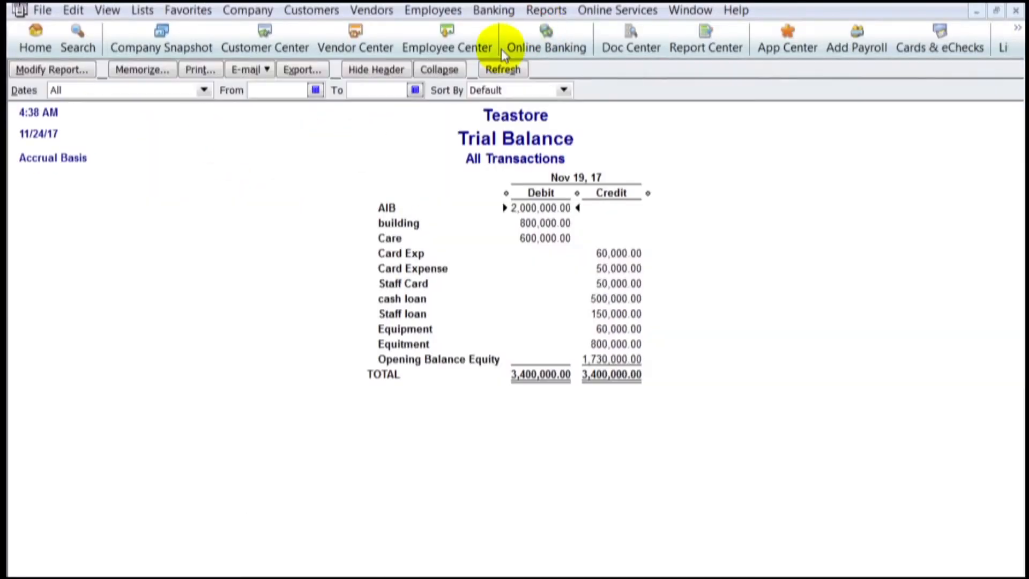
pyautogui.click(718, 206)
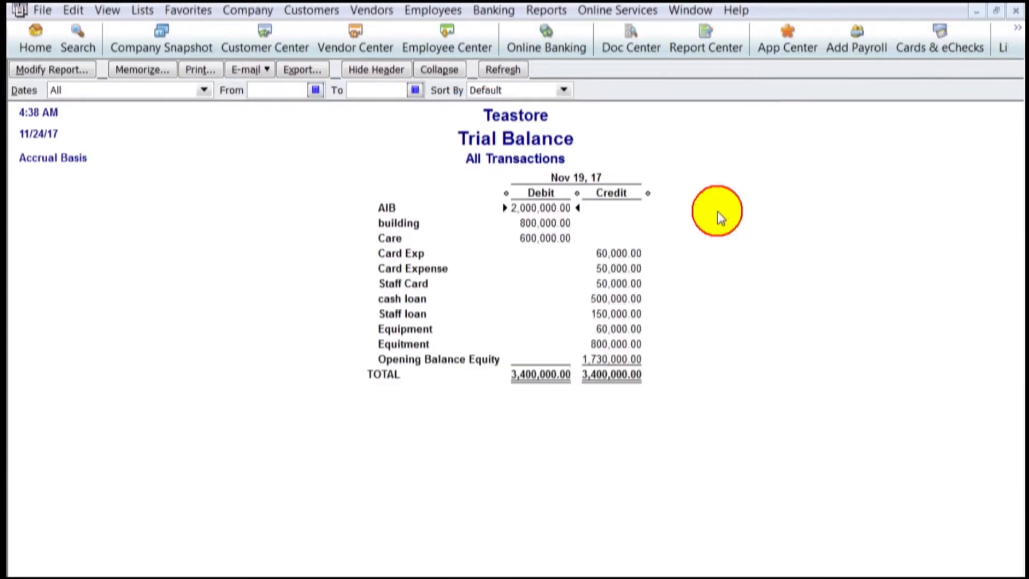
# - Try to e-mail the trial balance as a PDF, agreeing to create an Outlook profile
pyautogui.click(265, 75)
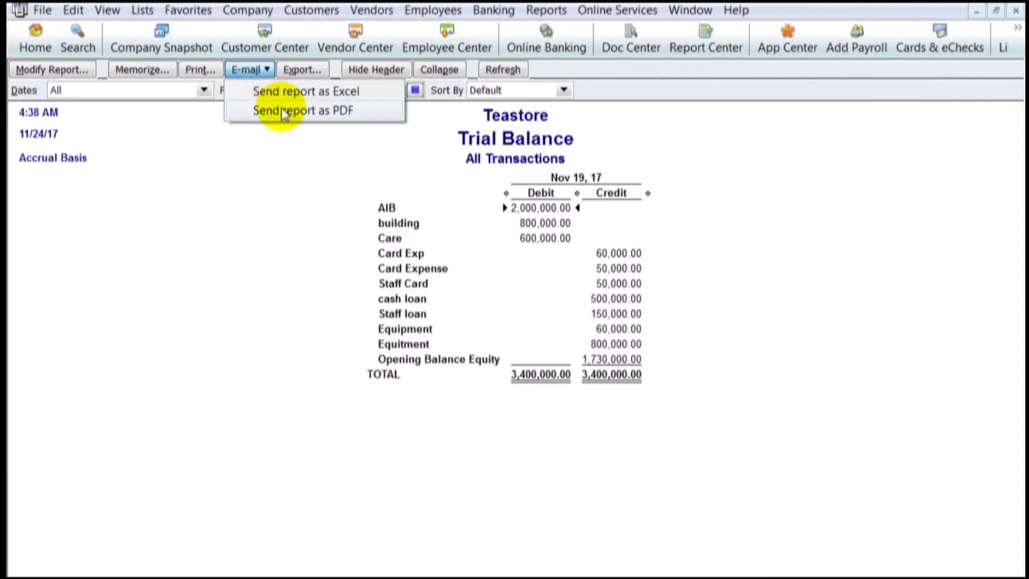
pyautogui.click(343, 112)
pyautogui.click(443, 273)
pyautogui.click(465, 308)
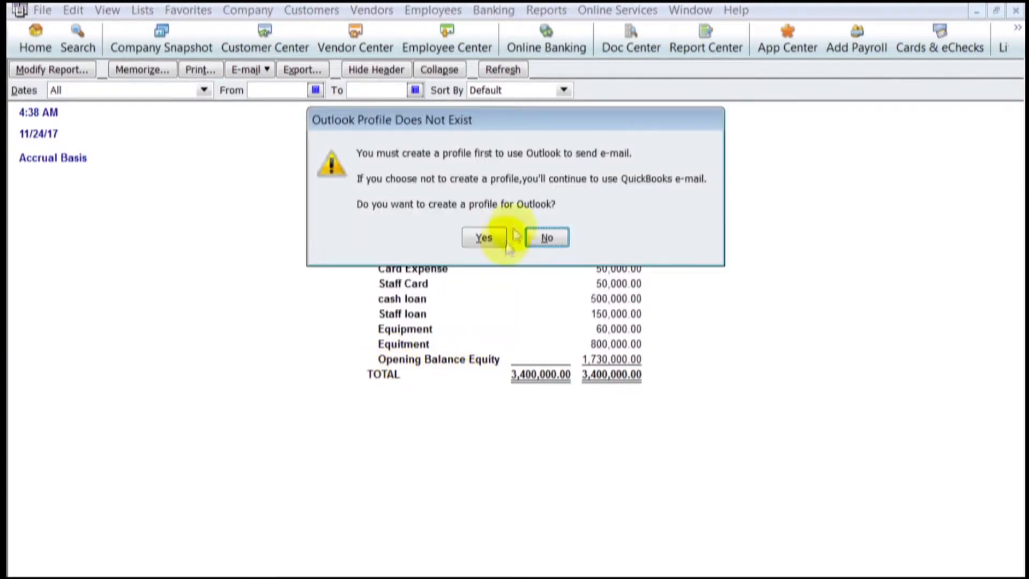
pyautogui.click(484, 238)
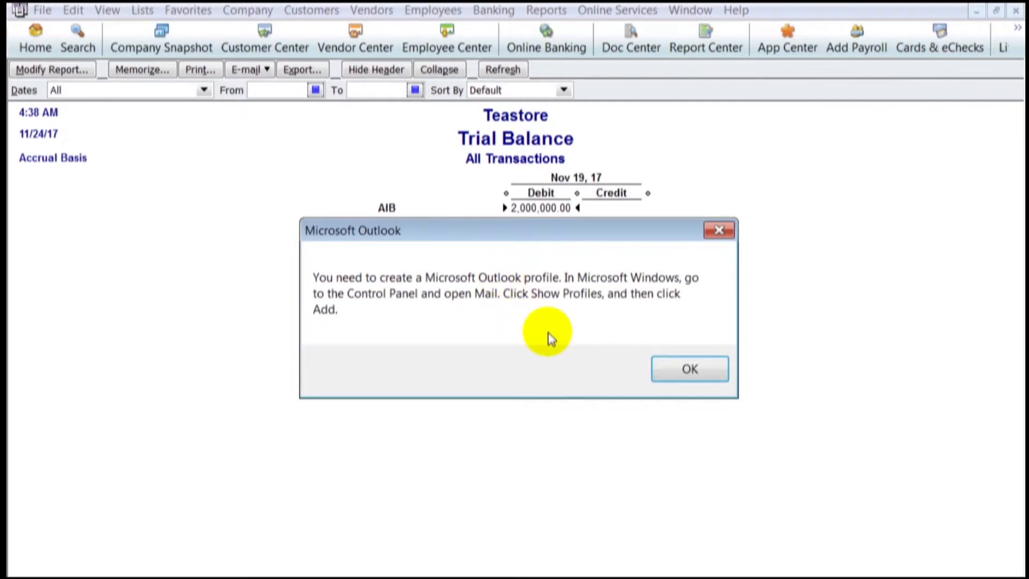
pyautogui.click(688, 378)
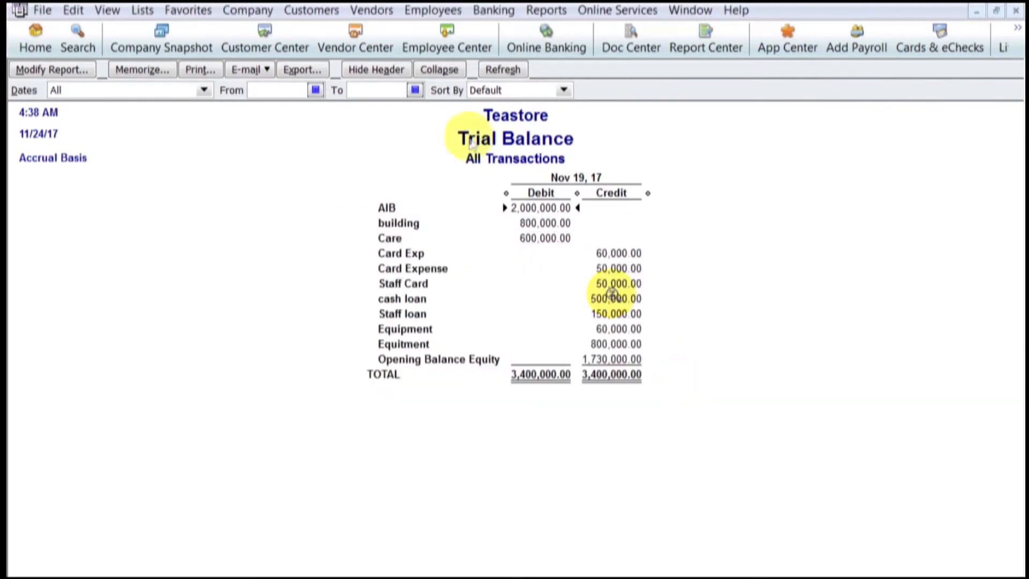
pyautogui.click(251, 70)
pyautogui.click(252, 69)
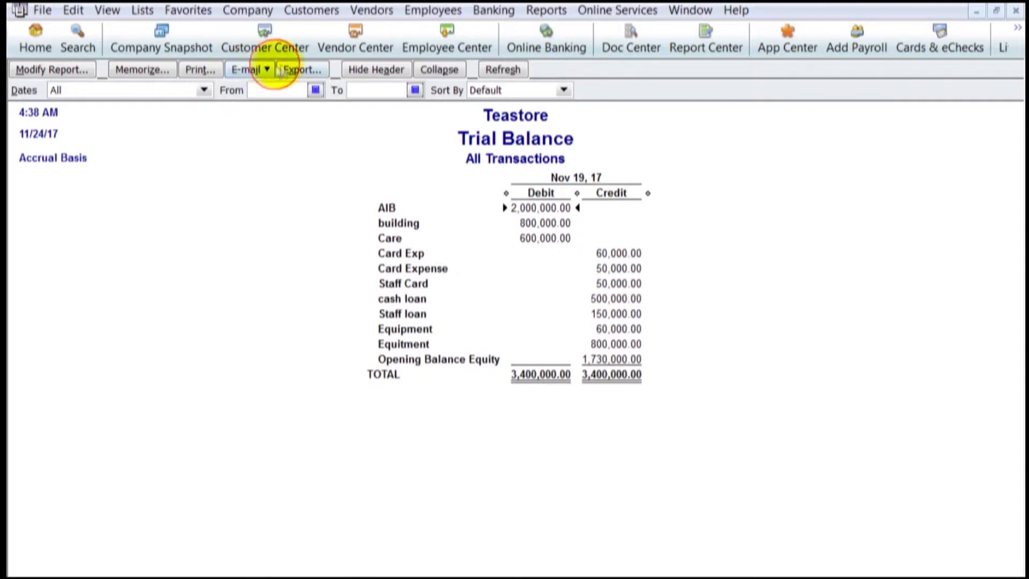
# - Export the trial balance to a new Excel workbook and maximize the workbook window
pyautogui.click(313, 72)
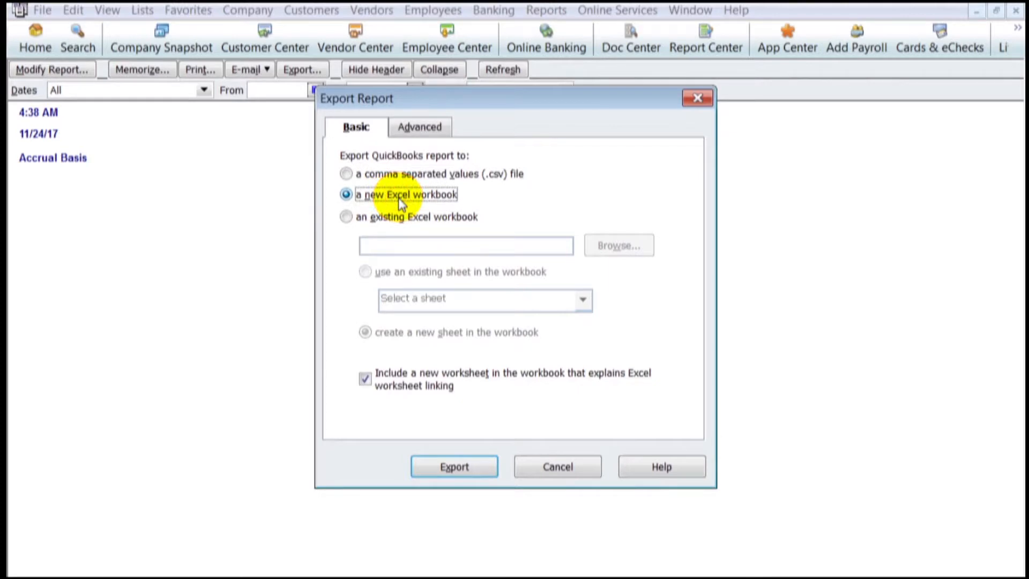
pyautogui.click(455, 468)
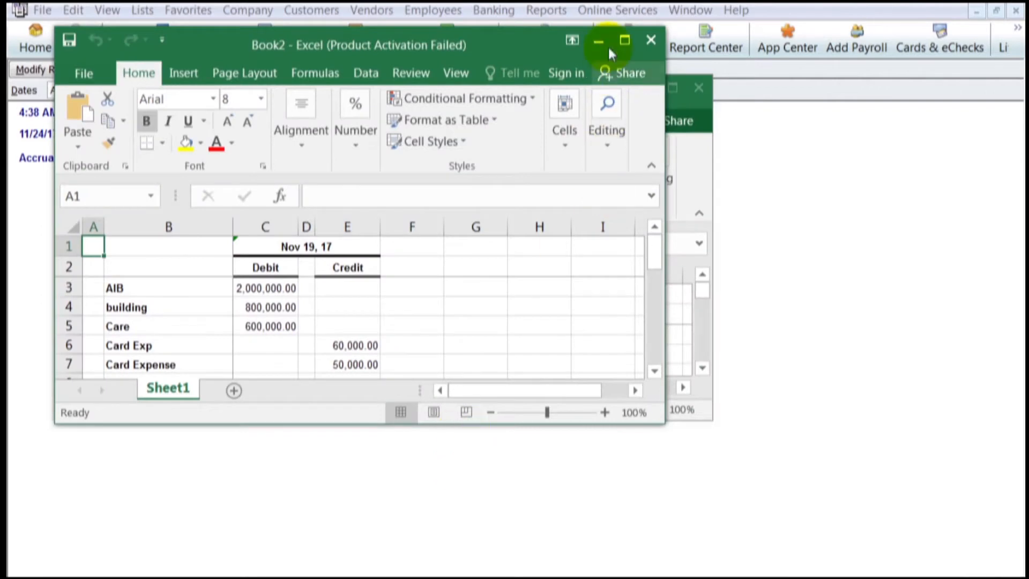
pyautogui.click(625, 40)
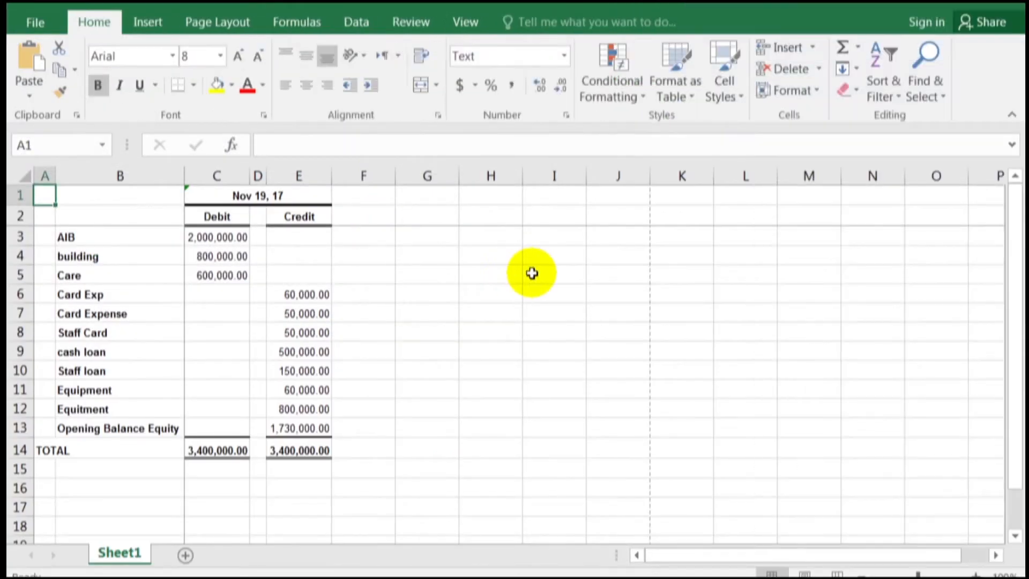
# - Examine the exported sheet's Debit and Credit columns and its print preview in Excel, and return to QuickBooks
pyautogui.moveTo(62, 235); pyautogui.dragTo(271, 232)
pyautogui.click(221, 213)
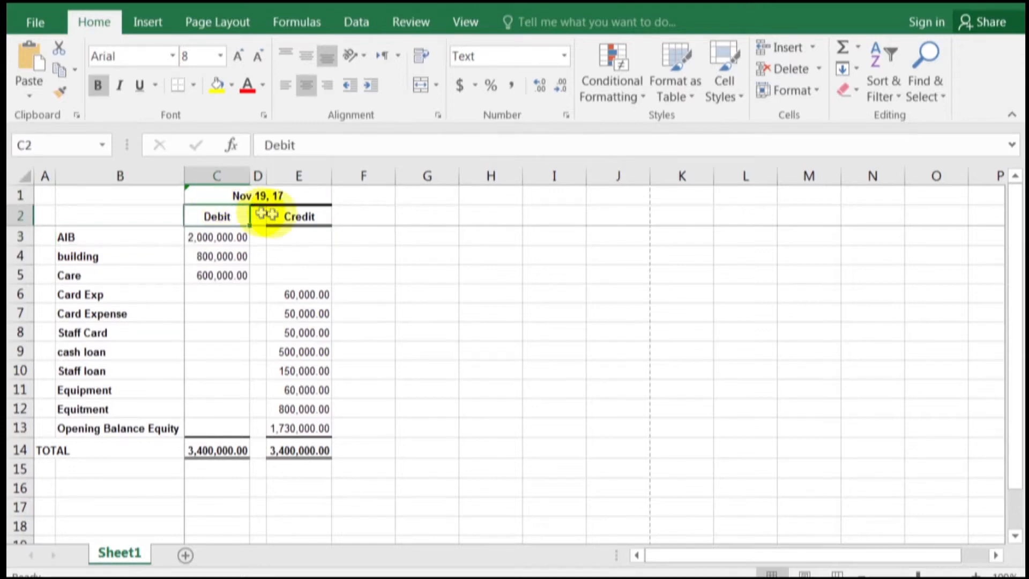
pyautogui.click(298, 217)
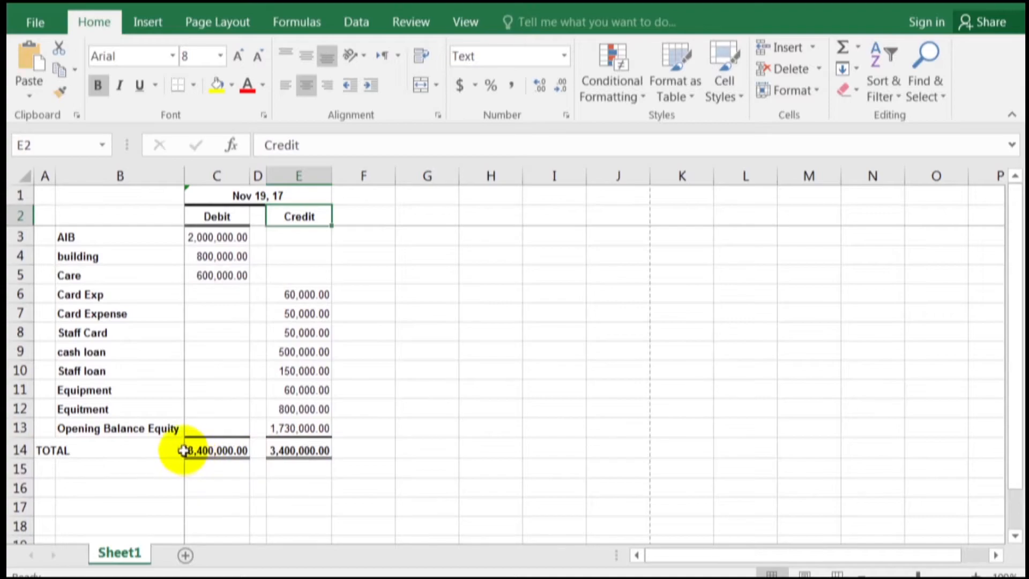
pyautogui.hotkey('ctrl', 'p')
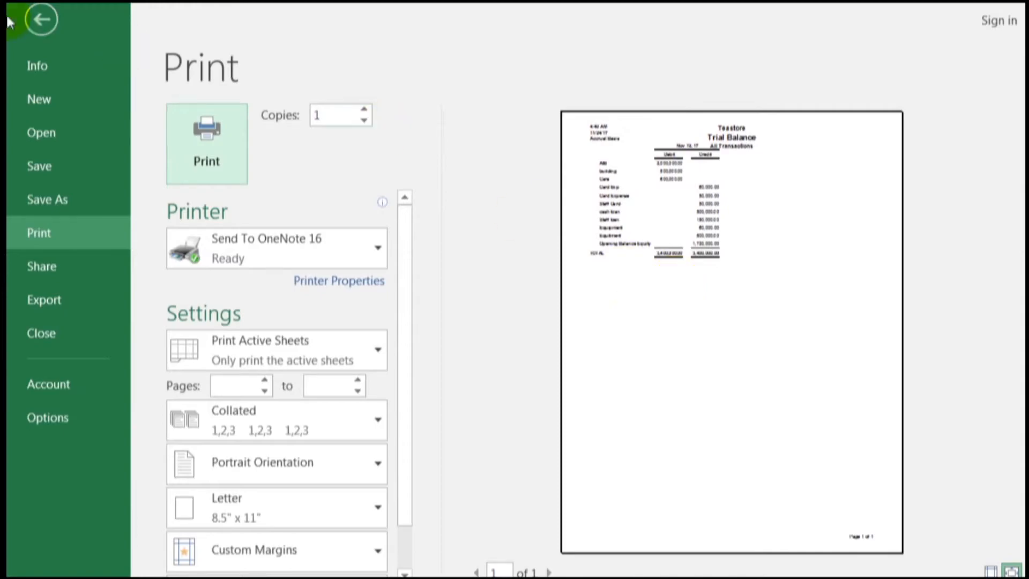
pyautogui.click(37, 17)
pyautogui.click(347, 578)
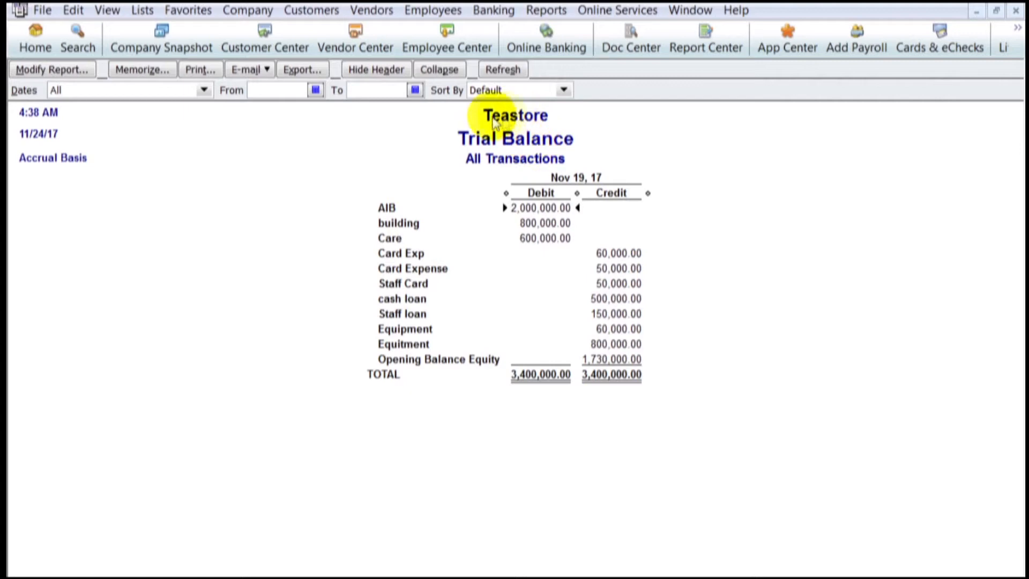
# - Hide the trial balance's report header and show it again
pyautogui.click(365, 75)
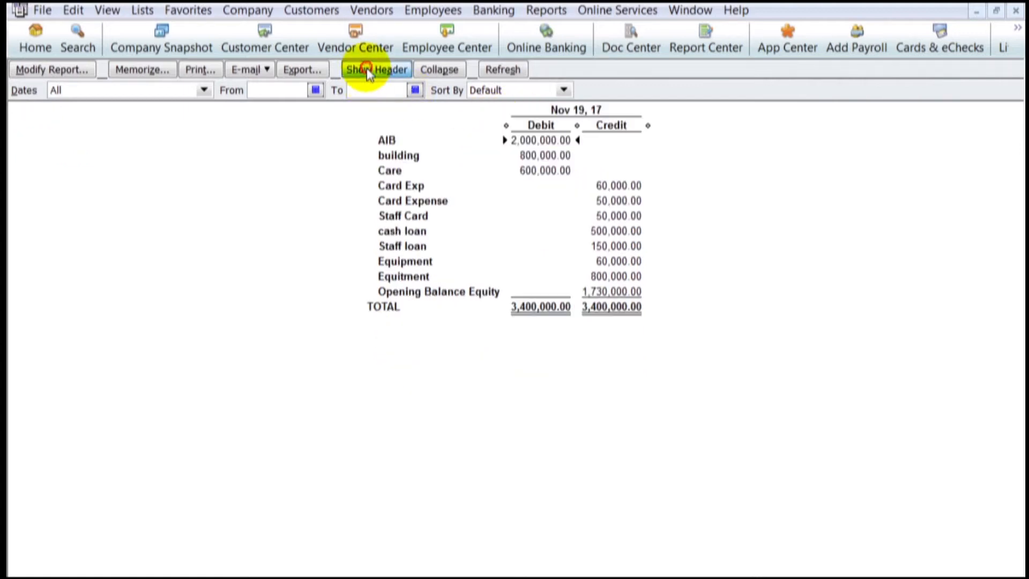
pyautogui.click(368, 76)
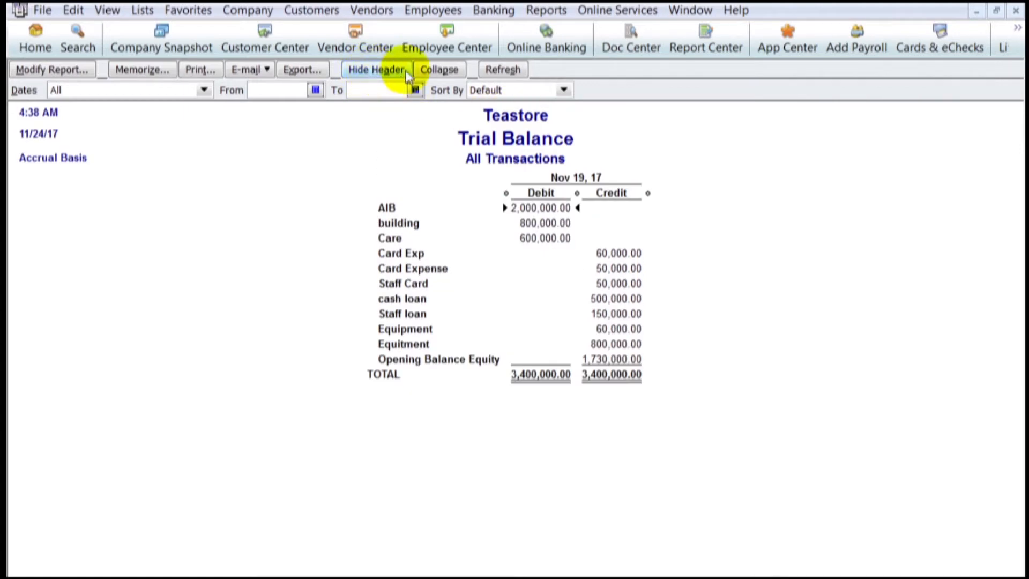
# - Collapse the trial balance's subaccount rows and refresh the report
pyautogui.click(438, 71)
pyautogui.click(523, 189)
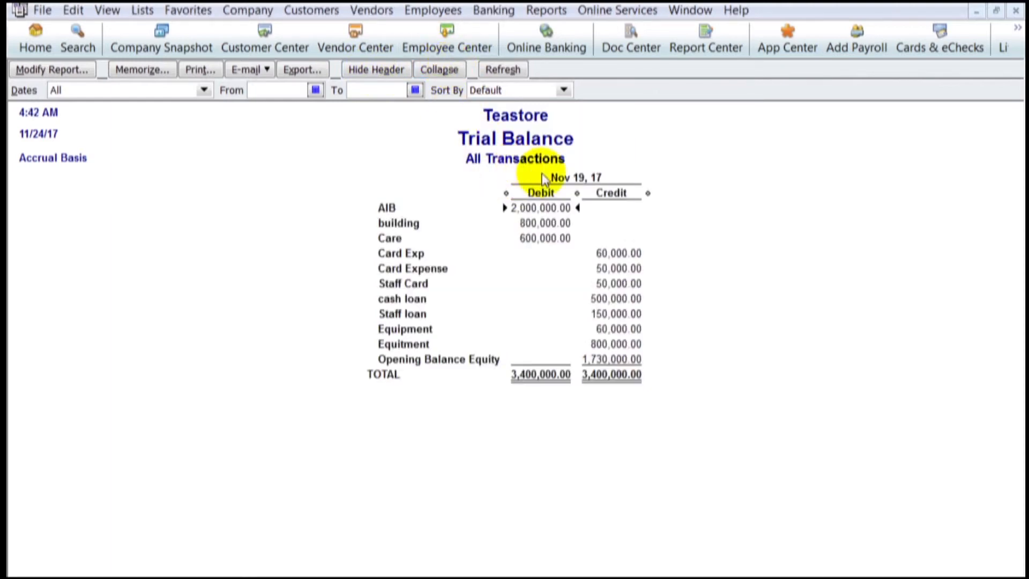
pyautogui.click(516, 70)
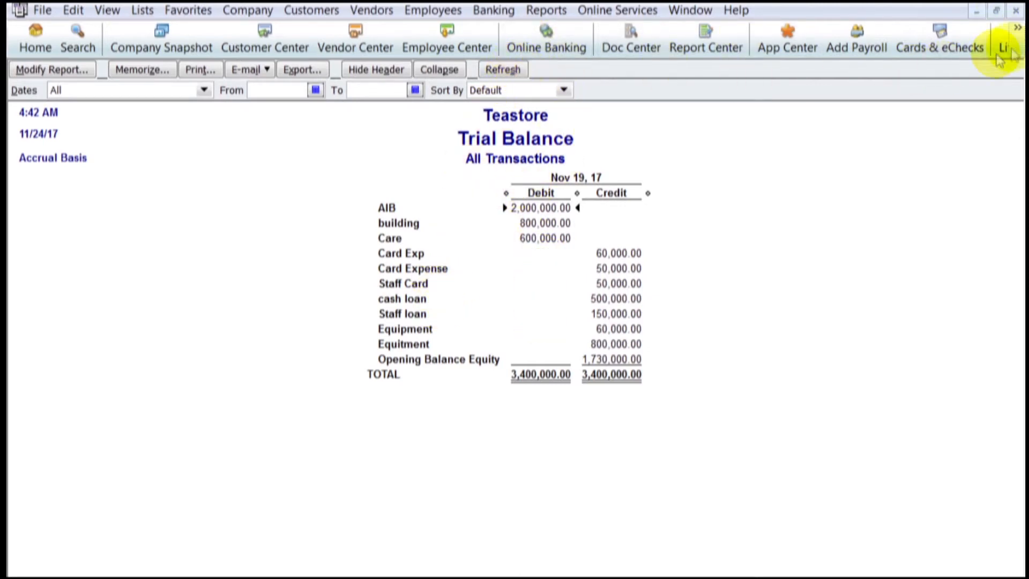
# - Close the trial balance without memorizing it and open the Journal report from the accountant and tax reports
pyautogui.click(1016, 10)
pyautogui.click(538, 308)
pyautogui.click(544, 11)
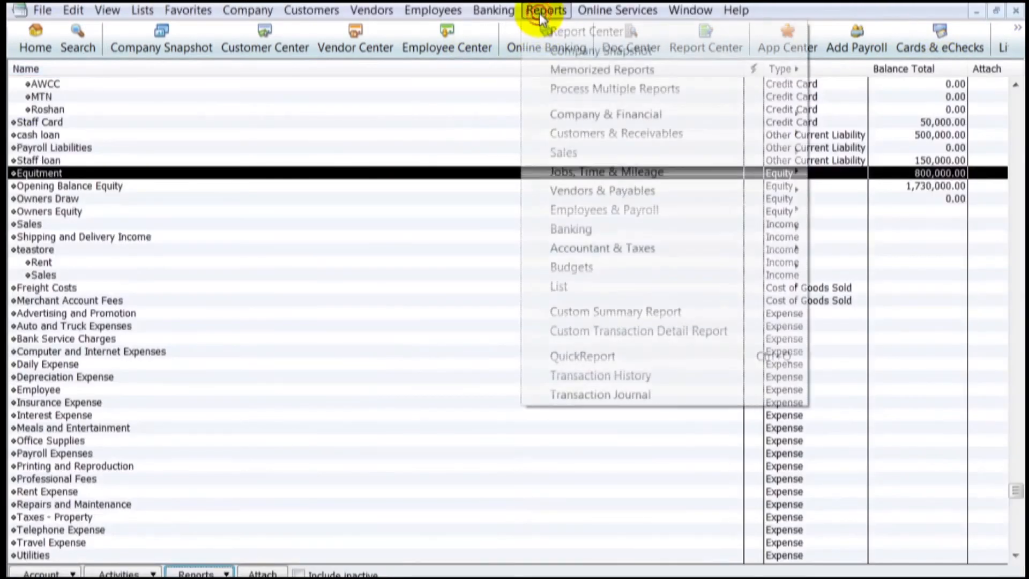
pyautogui.moveTo(558, 249)
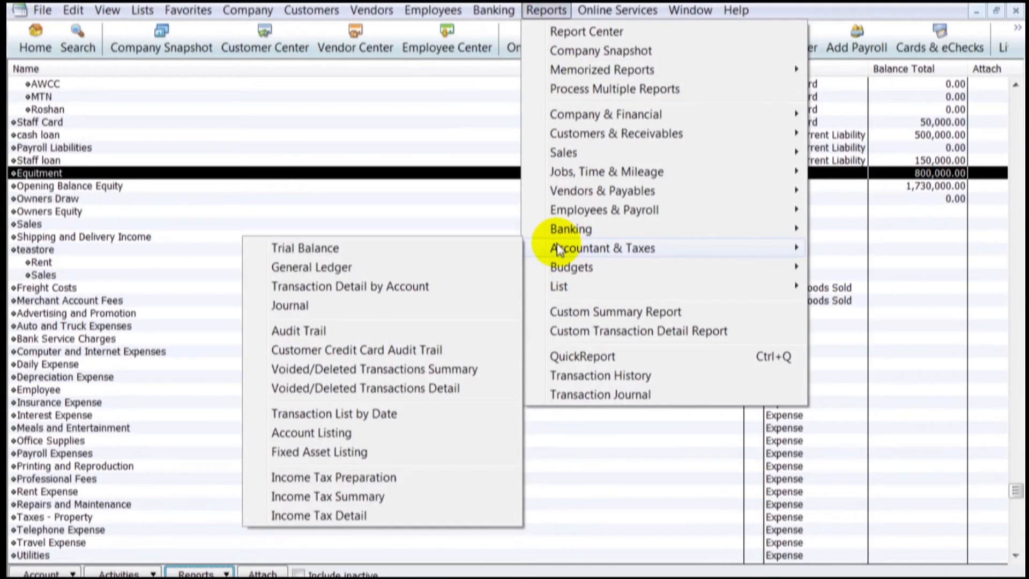
pyautogui.click(293, 308)
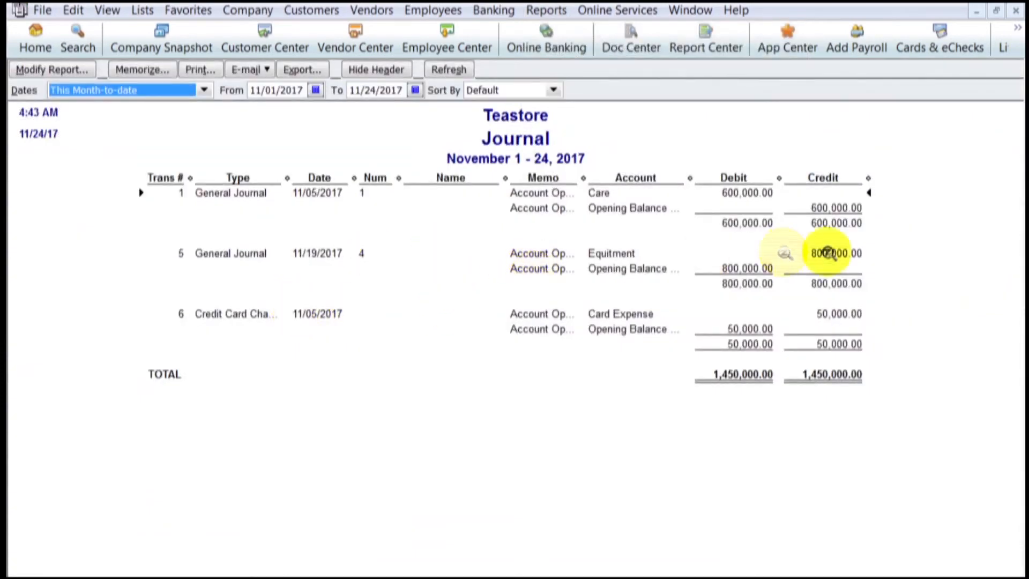
# - Set the Journal report's date range to All and look through the listed transactions
pyautogui.click(197, 99)
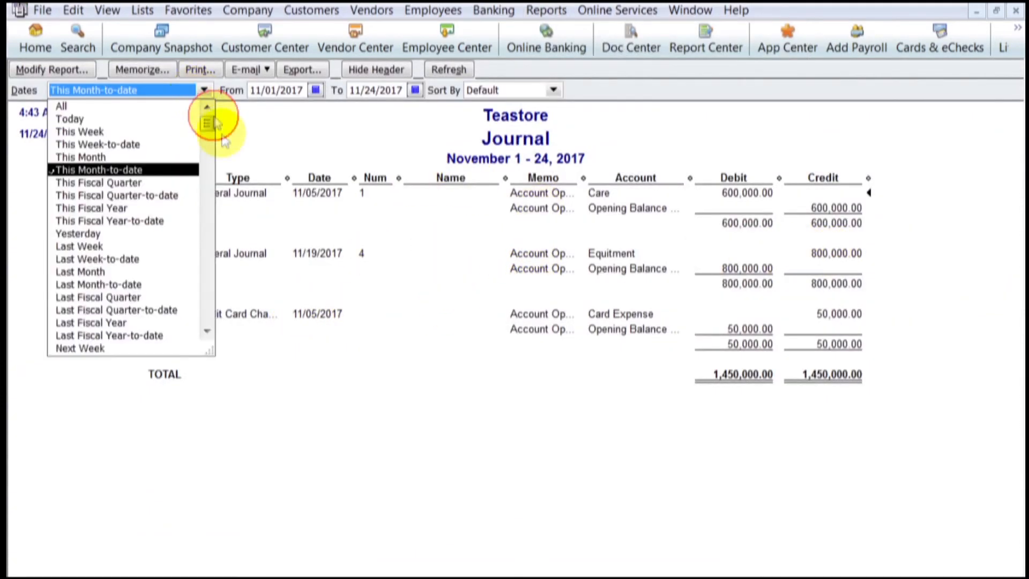
pyautogui.click(116, 102)
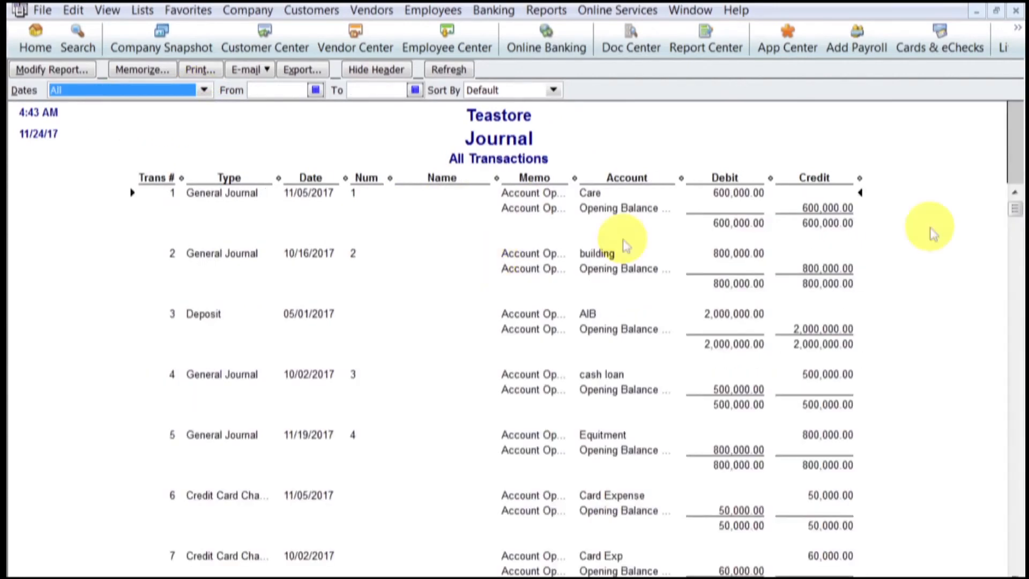
pyautogui.moveTo(1015, 210); pyautogui.dragTo(977, 149)
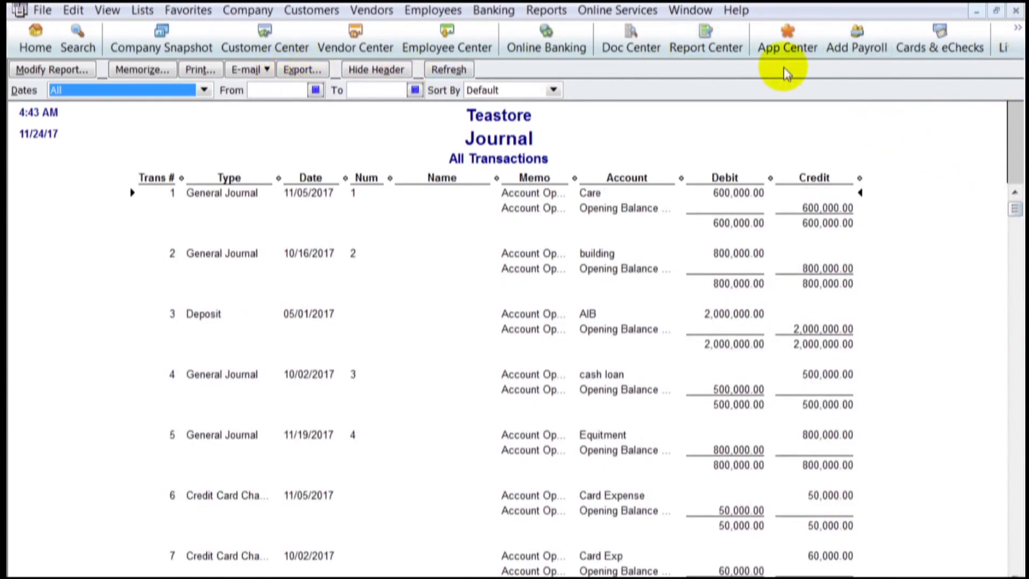
# - Close the Journal report without memorizing it and bring up the available report categories
pyautogui.click(1016, 10)
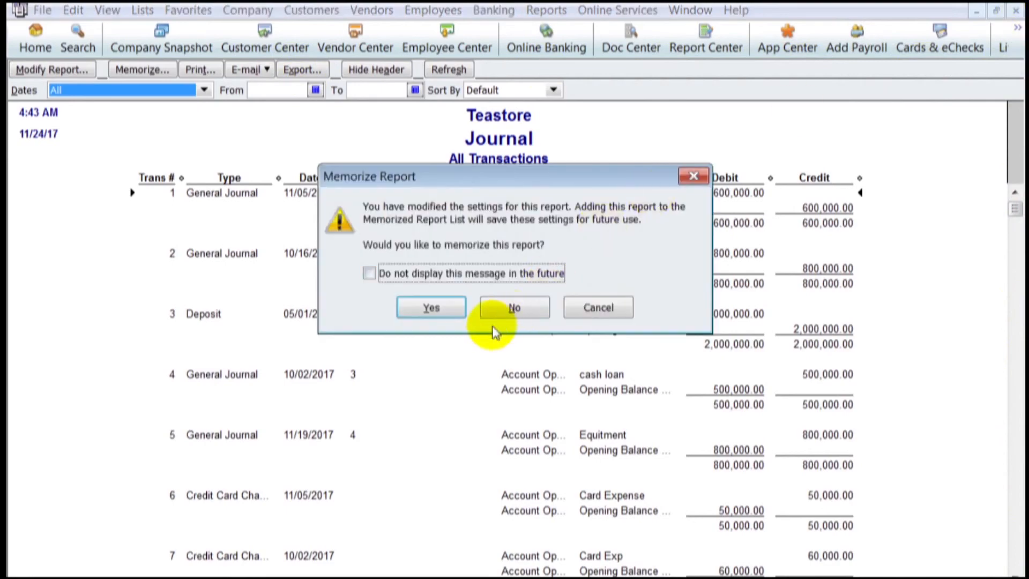
pyautogui.click(525, 306)
pyautogui.click(565, 7)
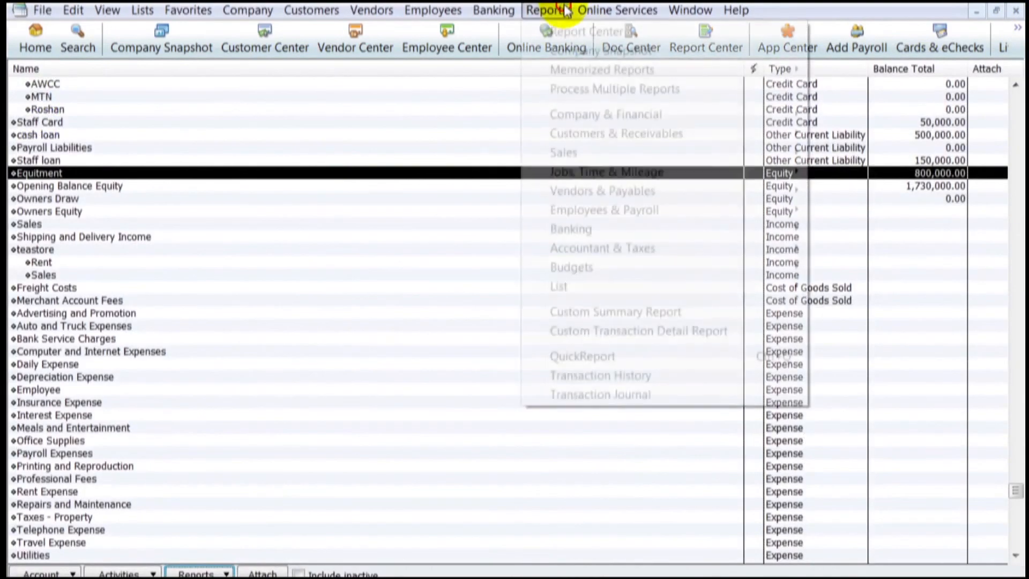